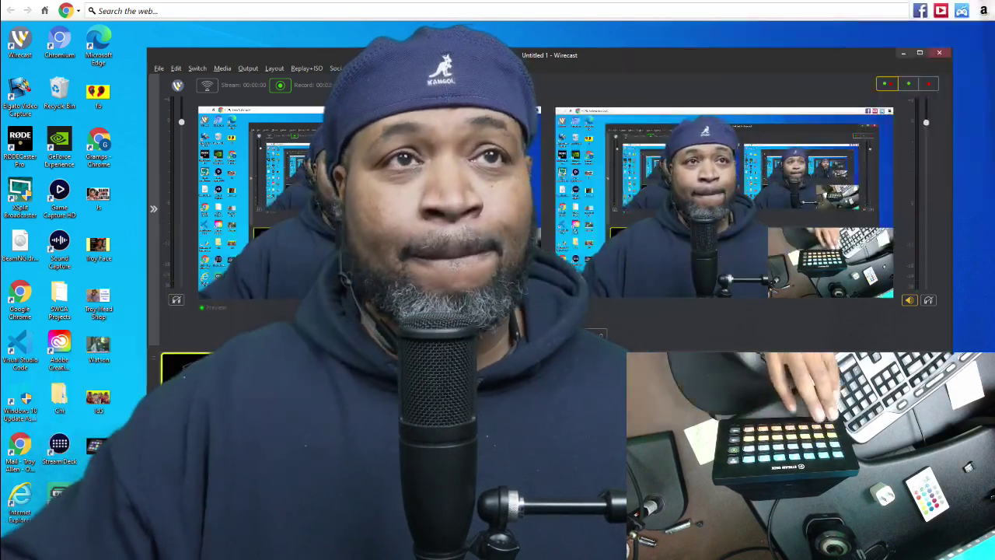
# Minimize Wirecast with Super+D so the desktop shows in the capture
pyautogui.press('super+d')
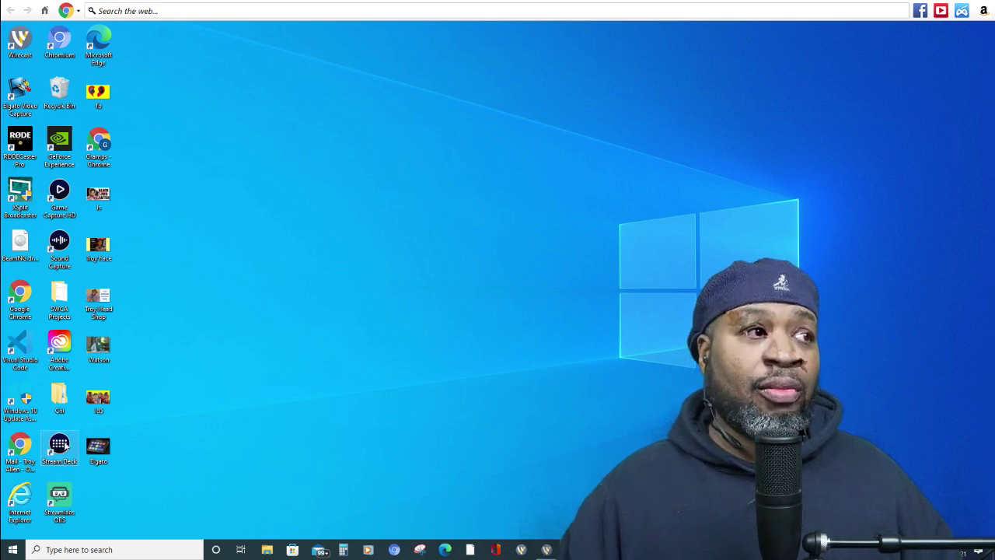
# Launch Stream Deck maximized, then expand and collapse the Wirecast and Soundboard action categories
pyautogui.doubleClick(62, 453)
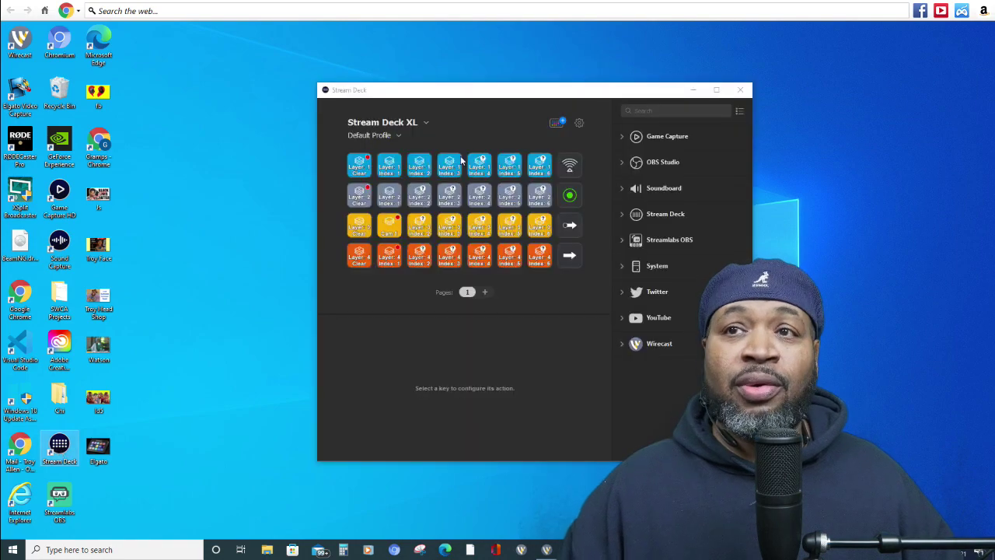
pyautogui.click(716, 89)
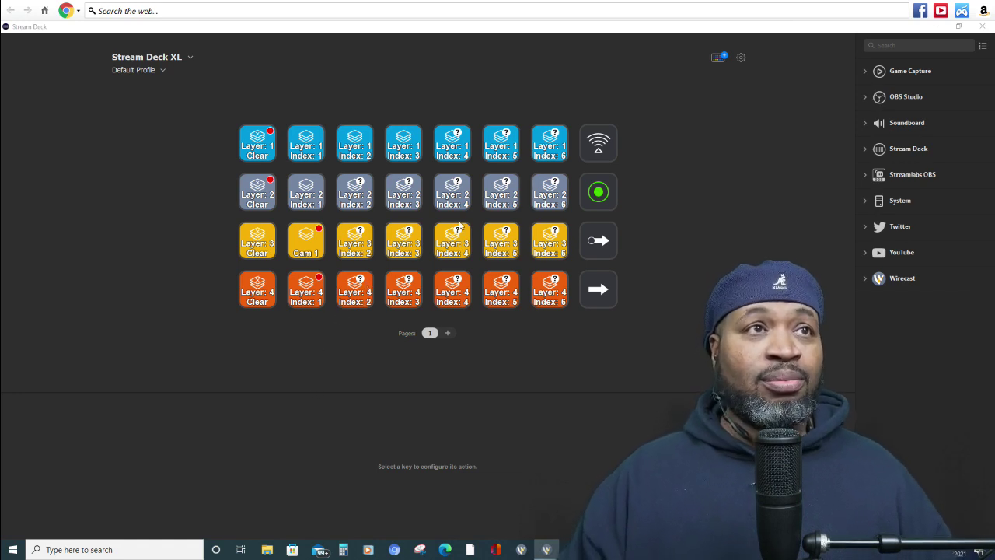
pyautogui.click(866, 279)
pyautogui.click(866, 280)
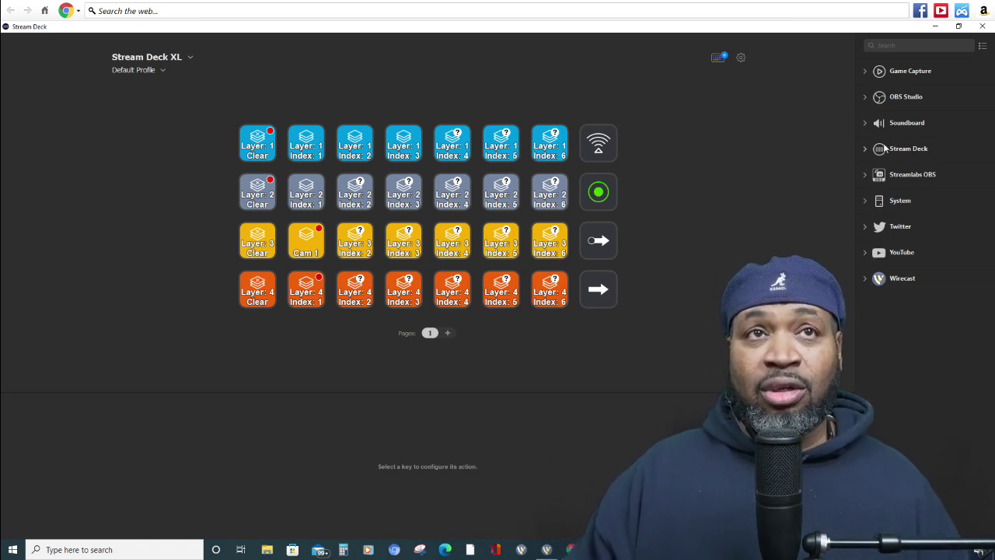
pyautogui.click(863, 118)
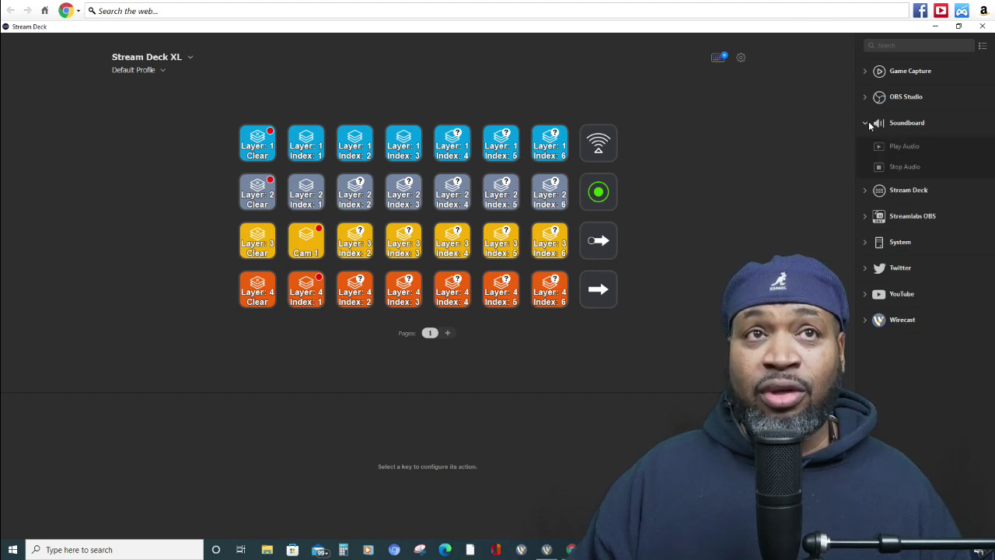
pyautogui.click(865, 122)
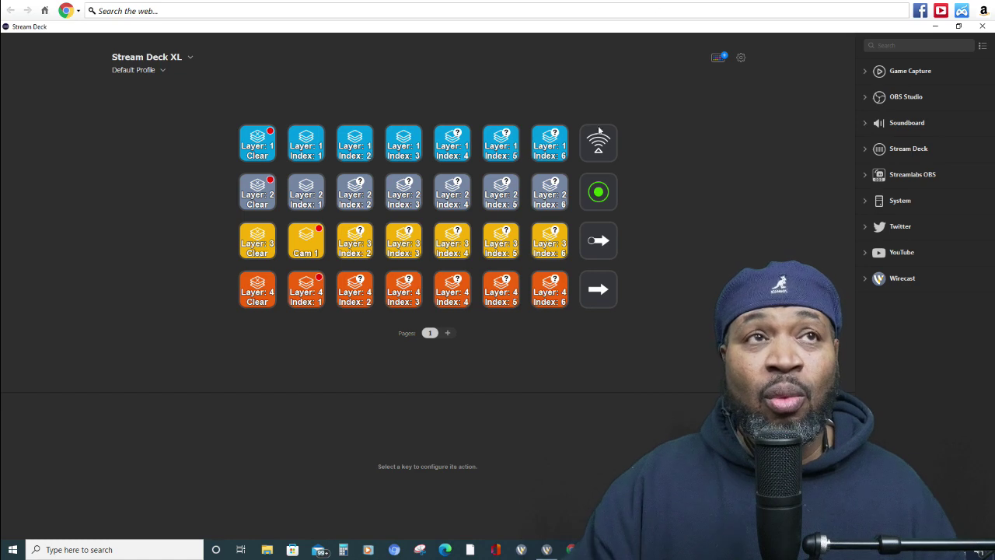
# Browse the Plugins section of the Store and search for 'wire'
pyautogui.click(719, 62)
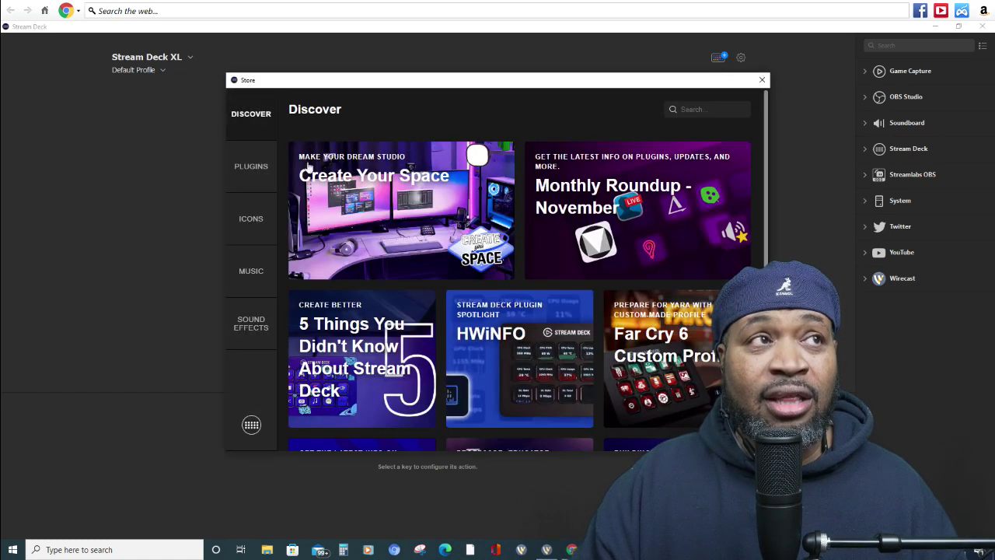
pyautogui.click(252, 171)
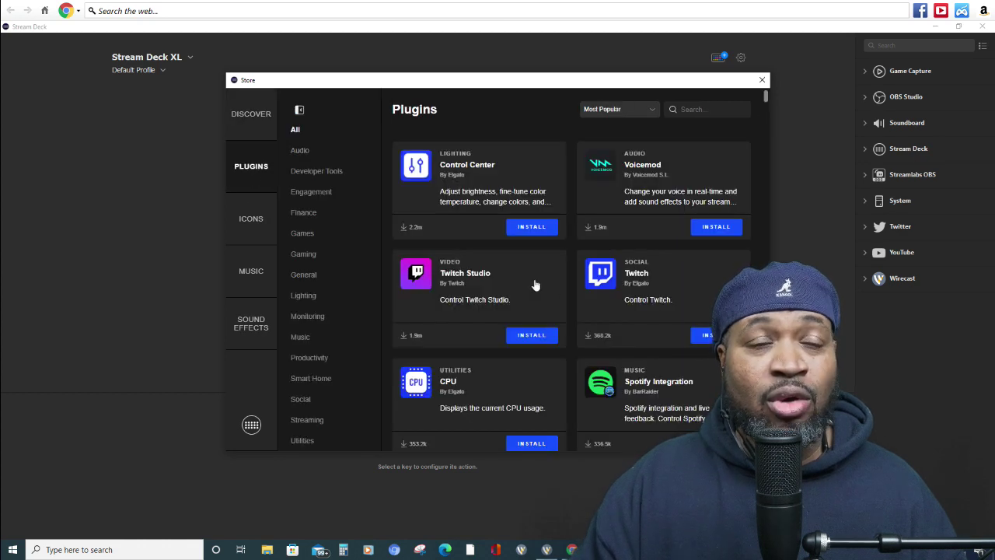
pyautogui.scroll(-3, 573, 307)
pyautogui.scroll(3, 573, 306)
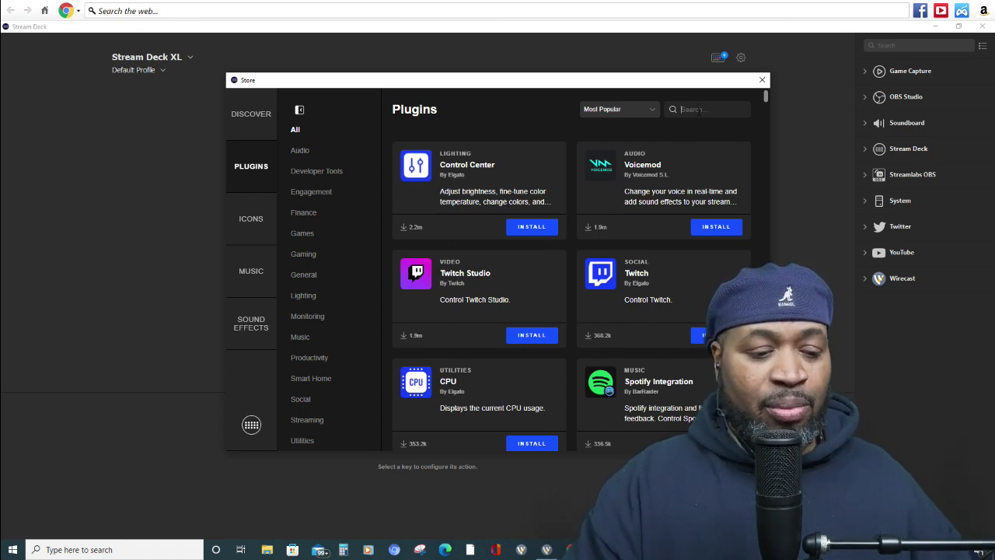
pyautogui.write('win')
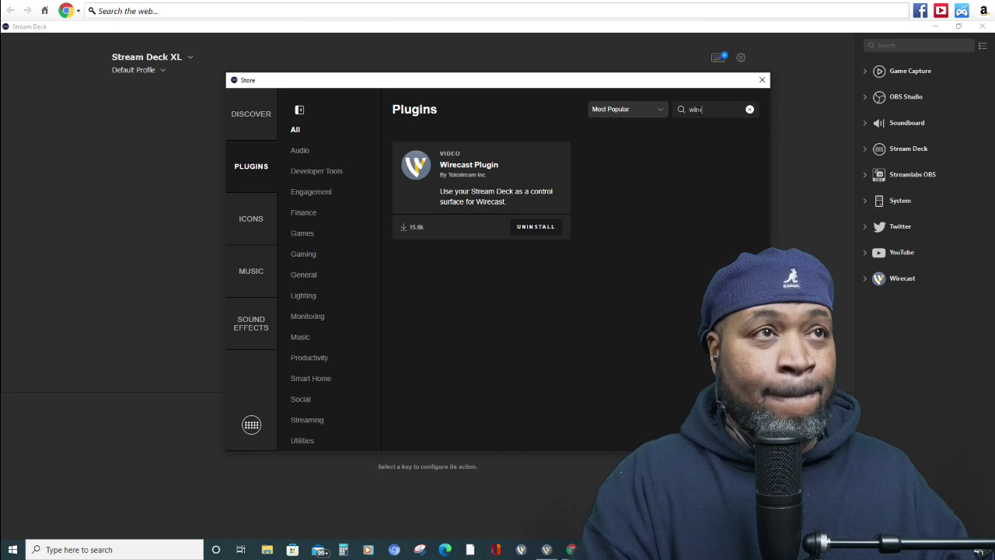
pyautogui.press('BackSpace')
pyautogui.write('re')
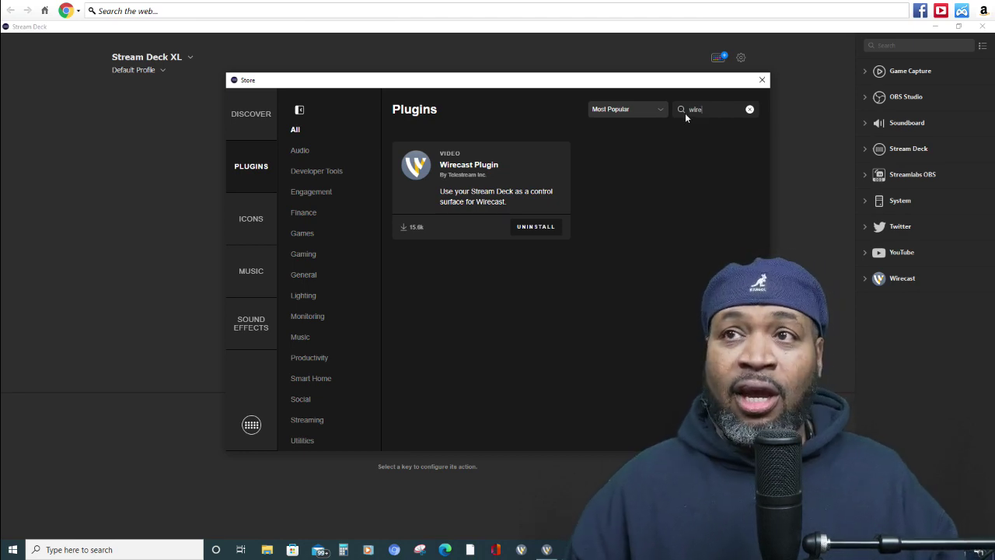
# Uninstall the Wirecast Plugin, install it again, and close the Store
pyautogui.click(528, 230)
pyautogui.click(548, 292)
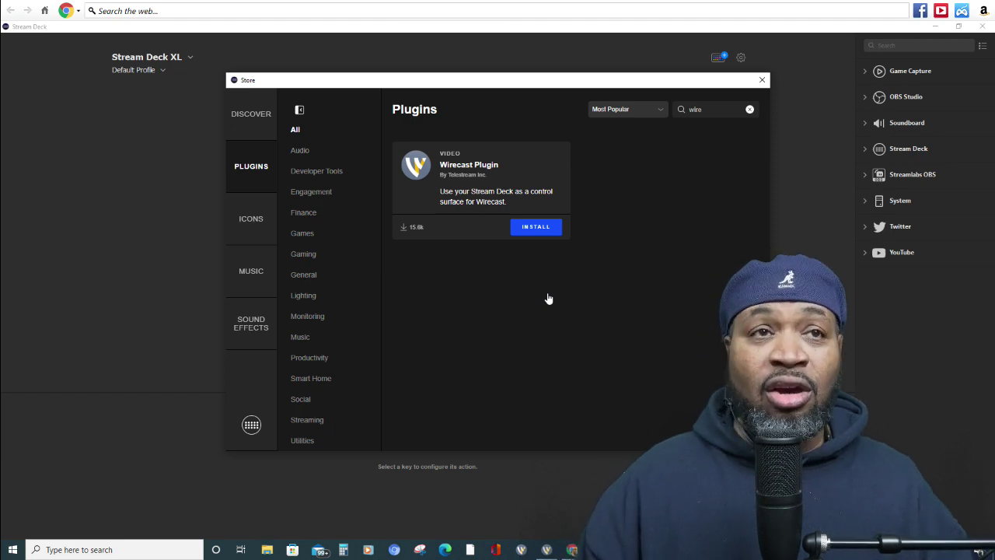
pyautogui.click(522, 232)
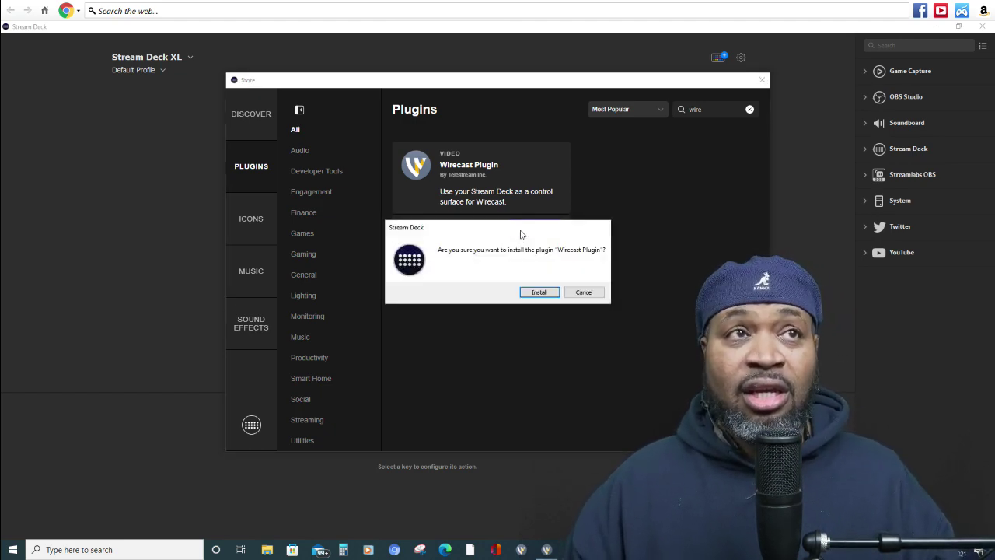
pyautogui.click(536, 293)
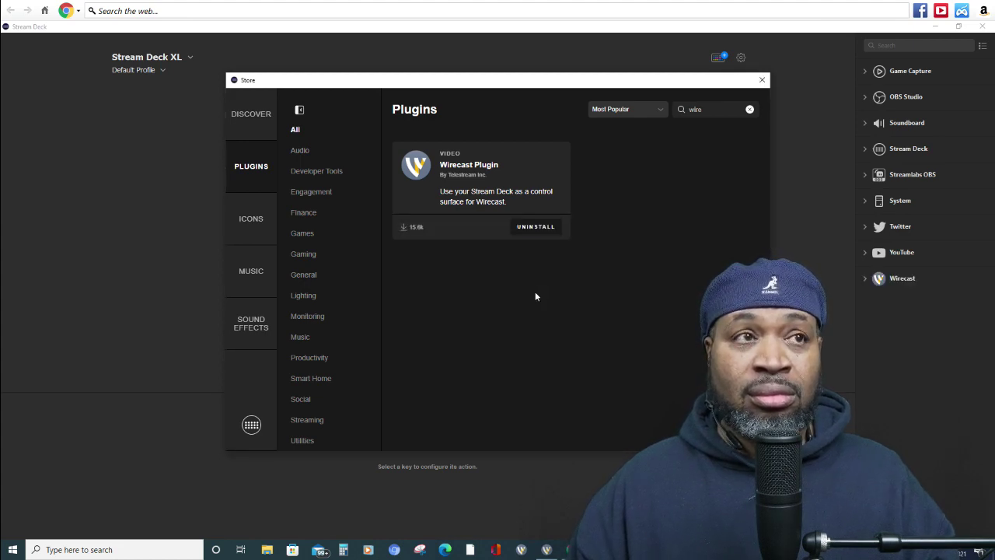
pyautogui.click(762, 81)
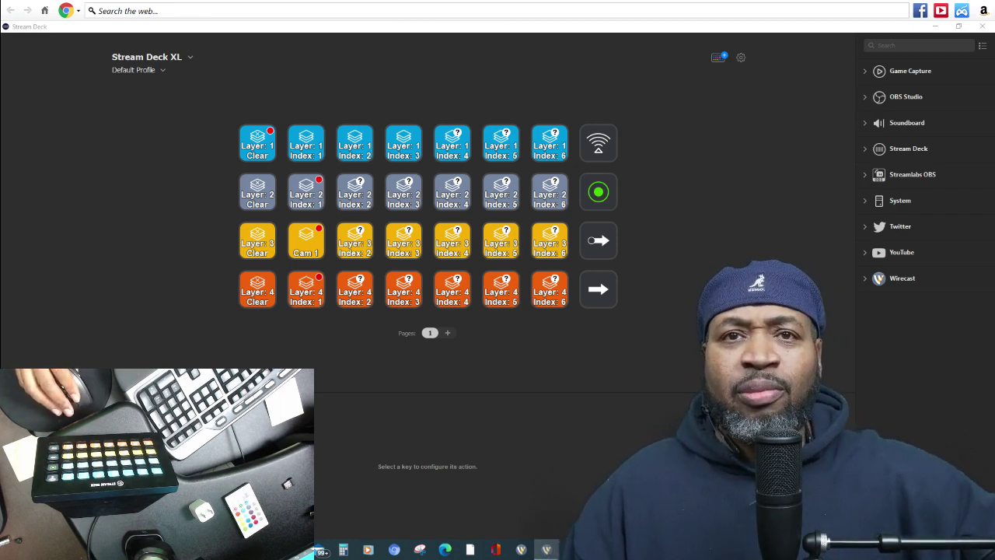
# Open the General Preferences and move the window higher on screen
pyautogui.click(716, 56)
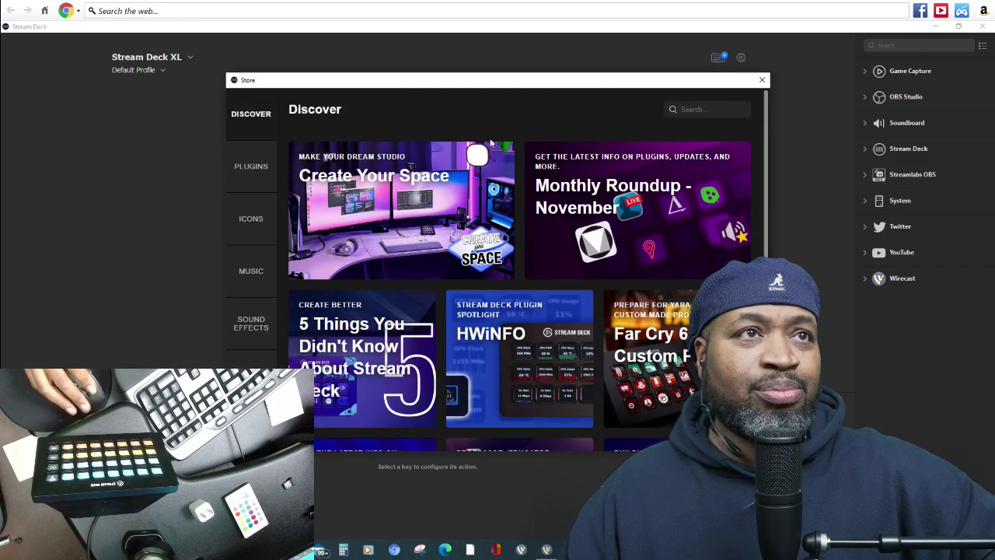
pyautogui.click(651, 56)
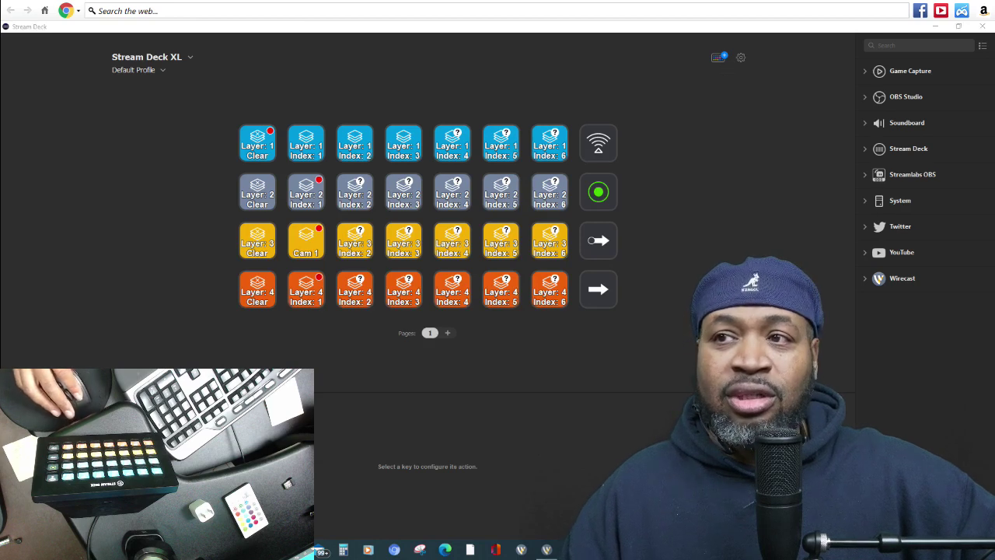
pyautogui.moveTo(582, 330); pyautogui.dragTo(570, 147)
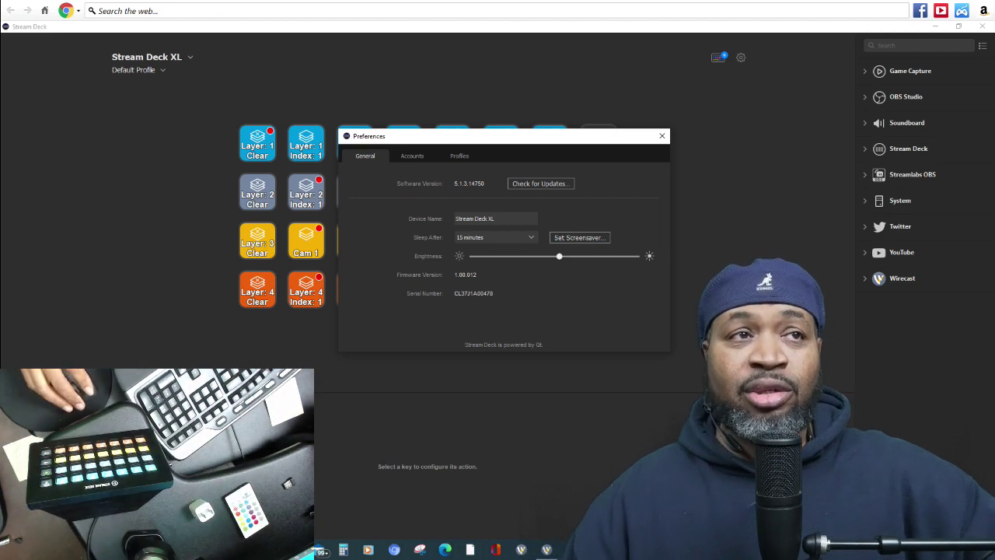
# Pick ice6 from the Pictures folder as the Stream Deck XL screensaver image
pyautogui.click(565, 239)
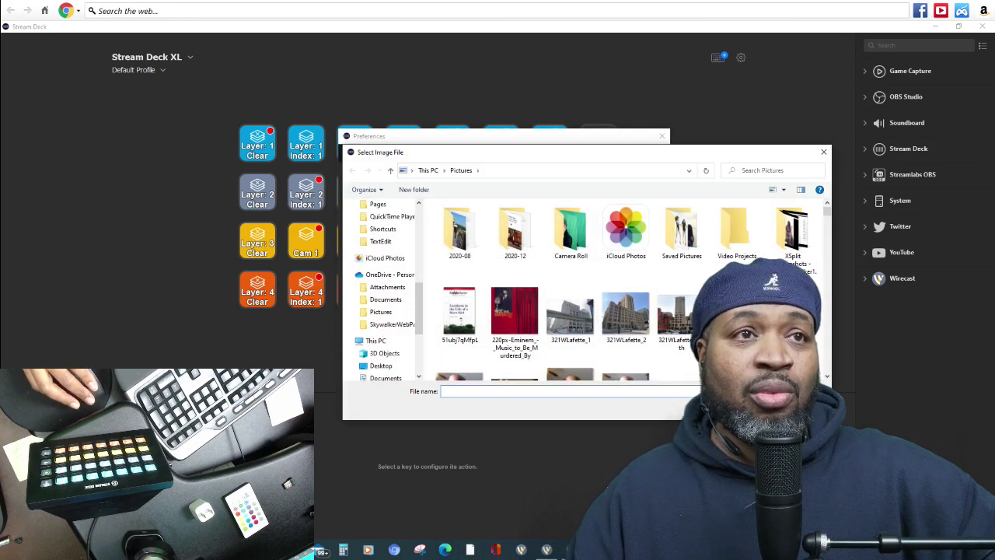
pyautogui.scroll(-10, 583, 295)
pyautogui.scroll(-6, 583, 295)
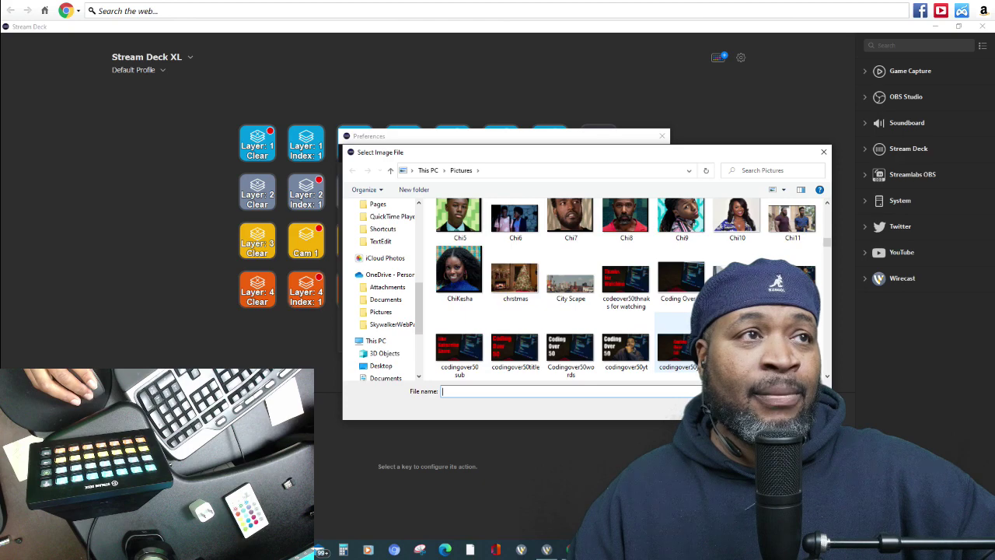
pyautogui.scroll(6, 583, 295)
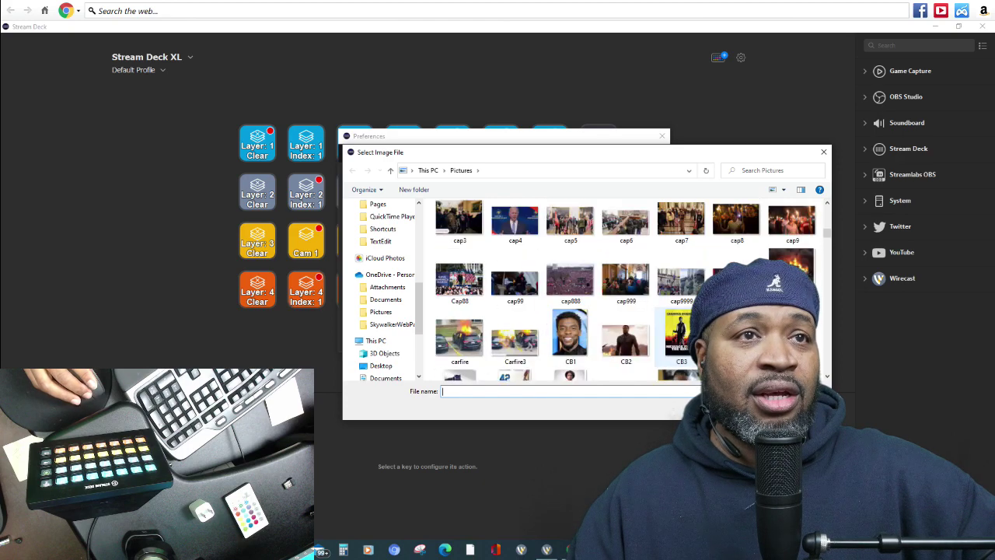
pyautogui.scroll(-10, 583, 296)
pyautogui.scroll(-8, 583, 296)
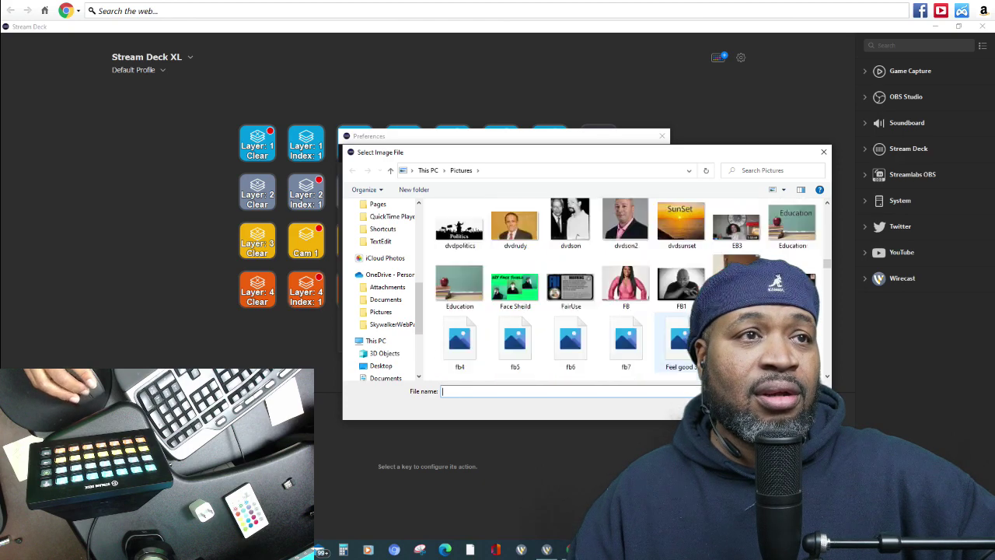
pyautogui.scroll(-3, 583, 296)
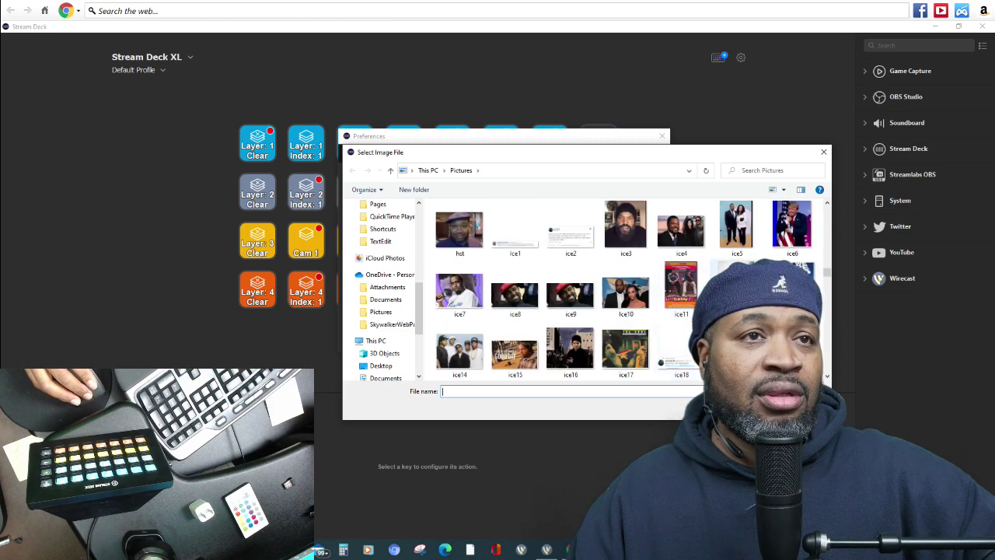
pyautogui.scroll(-5, 583, 295)
pyautogui.scroll(3, 583, 296)
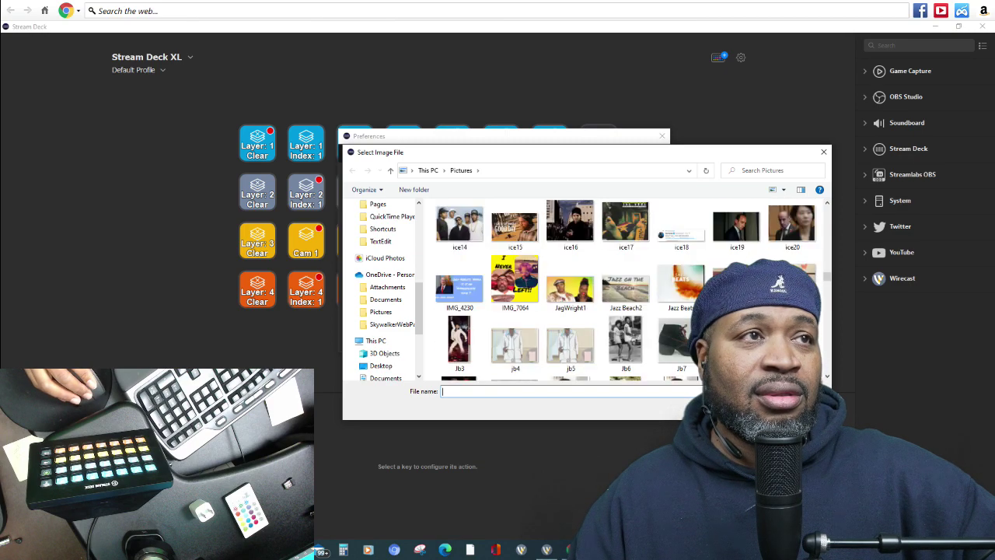
pyautogui.scroll(3, 583, 295)
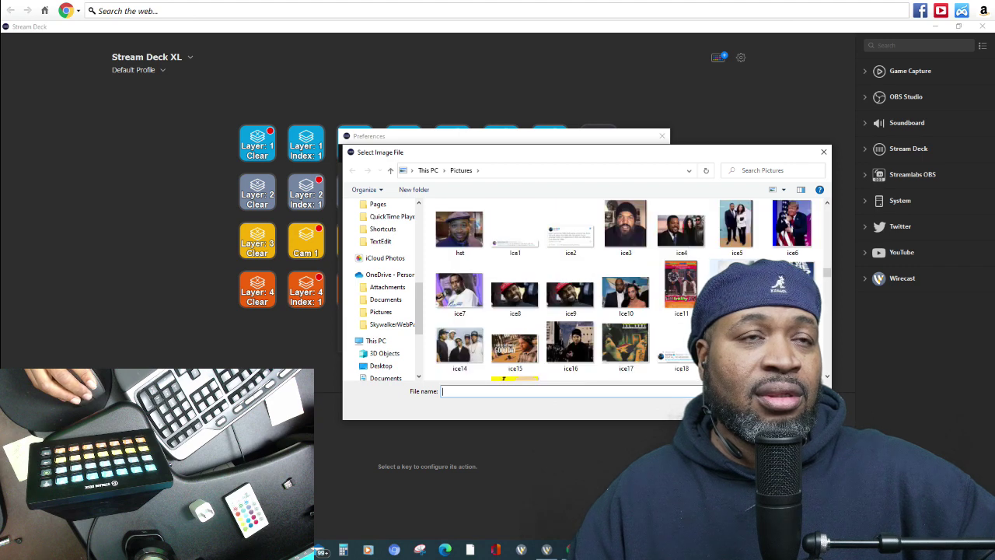
pyautogui.scroll(1, 583, 295)
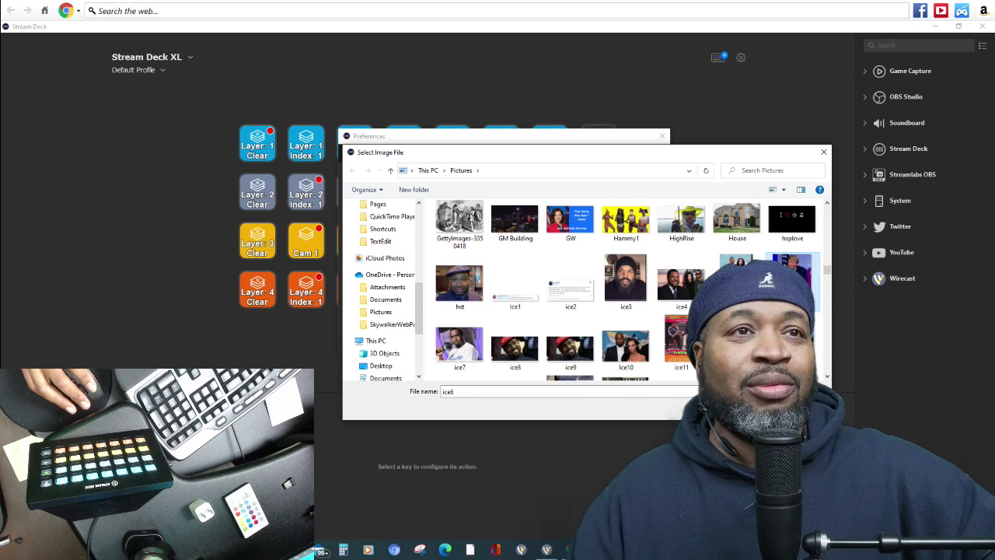
pyautogui.press('Escape')
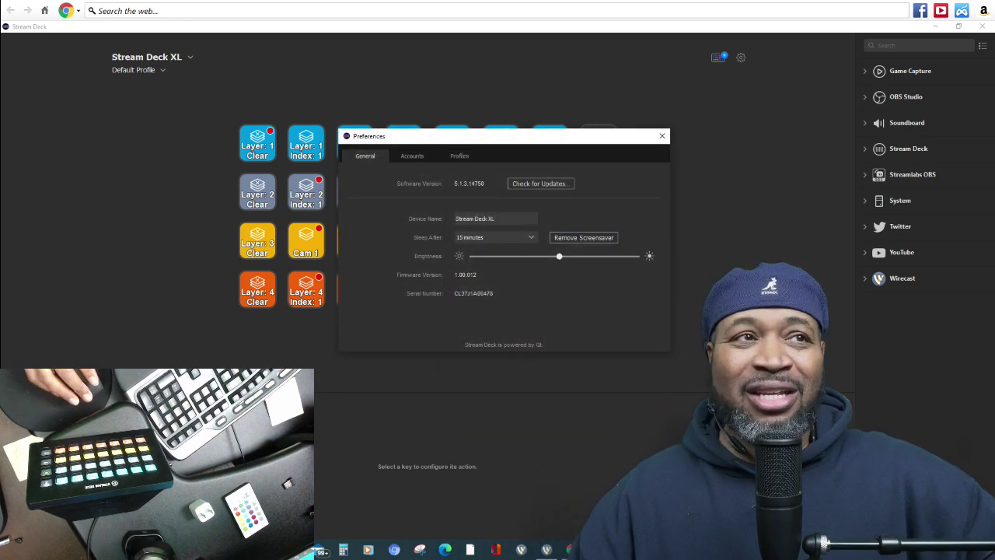
# Change Sleep After from 15 minutes to 5 minutes
pyautogui.click(531, 238)
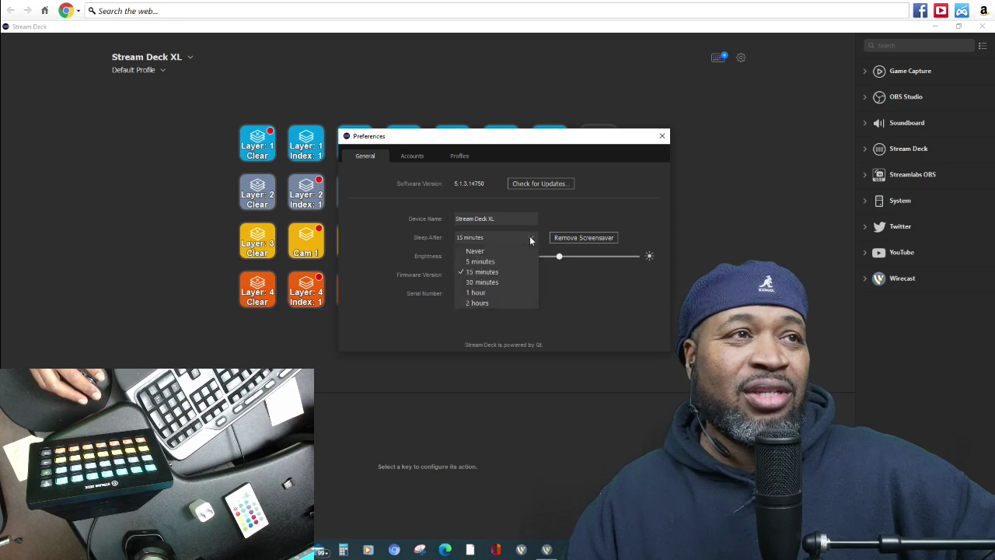
pyautogui.click(477, 262)
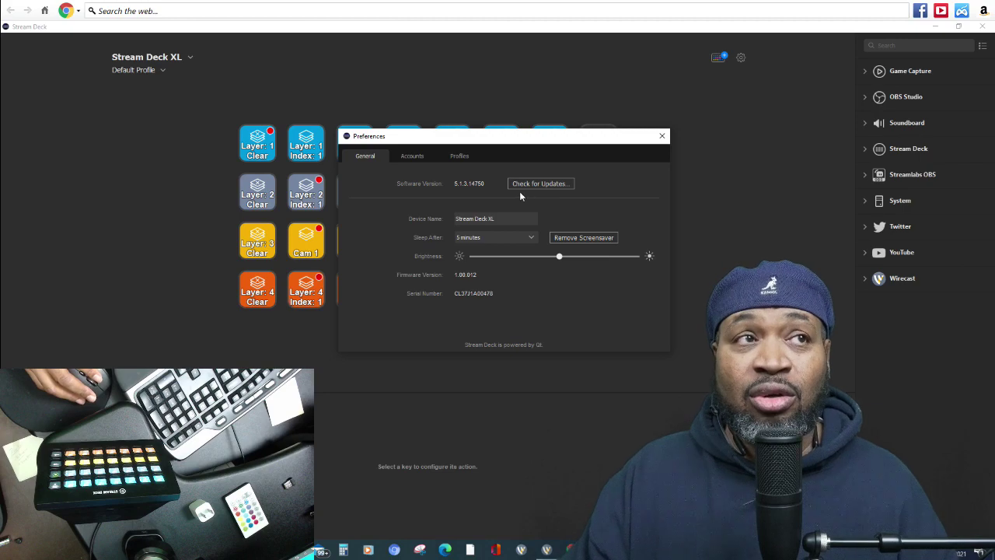
# Check for updates to confirm 5.1.3.14750 is current, then close Preferences
pyautogui.click(662, 136)
pyautogui.click(741, 57)
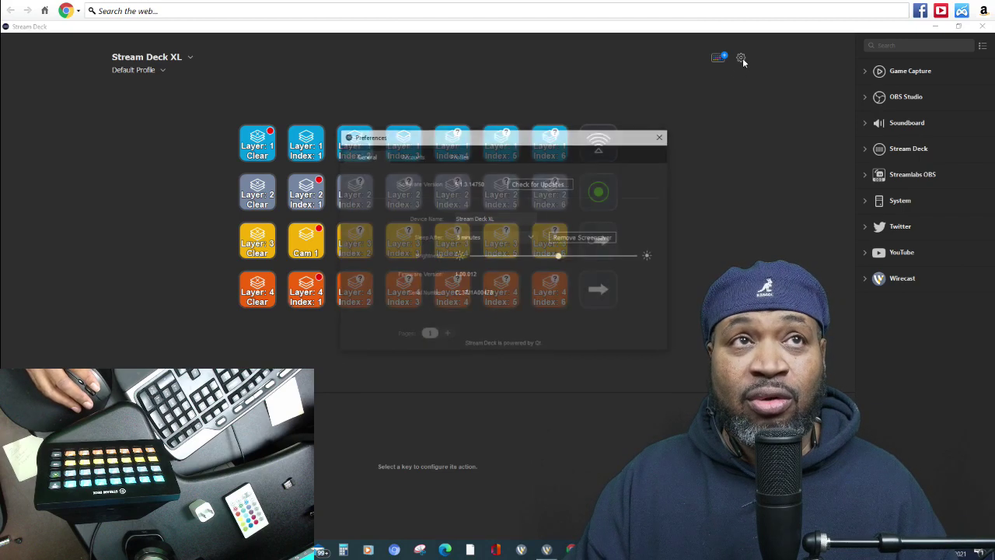
pyautogui.click(524, 187)
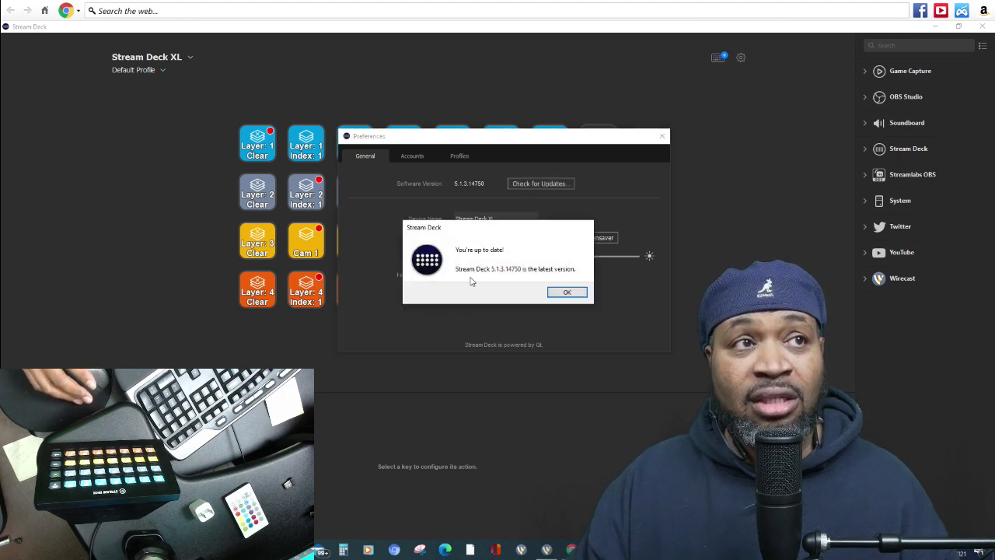
pyautogui.click(566, 292)
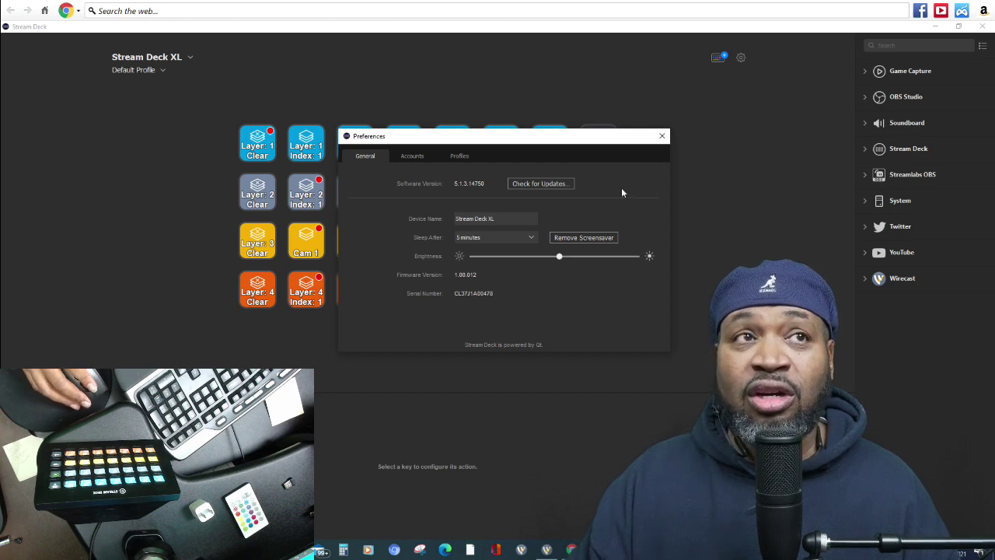
pyautogui.click(662, 136)
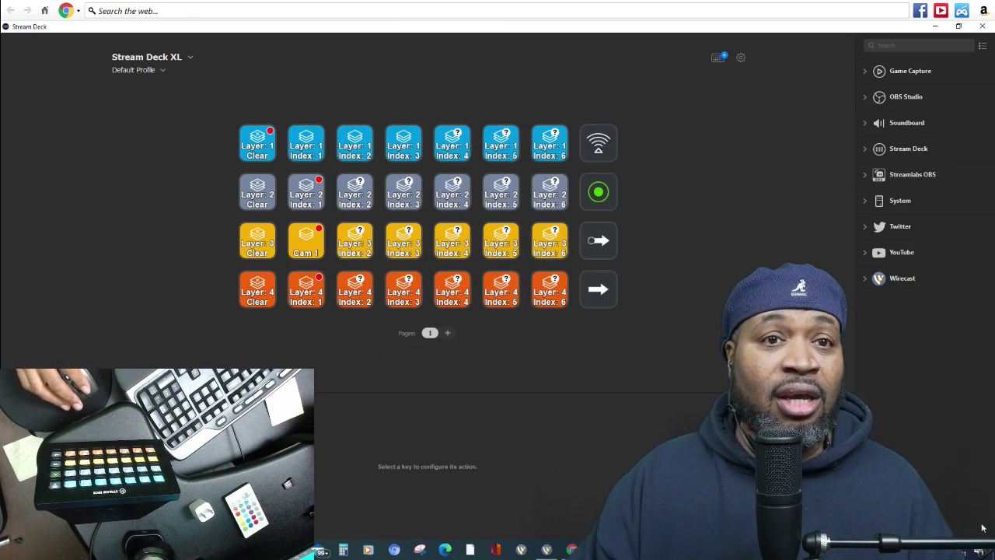